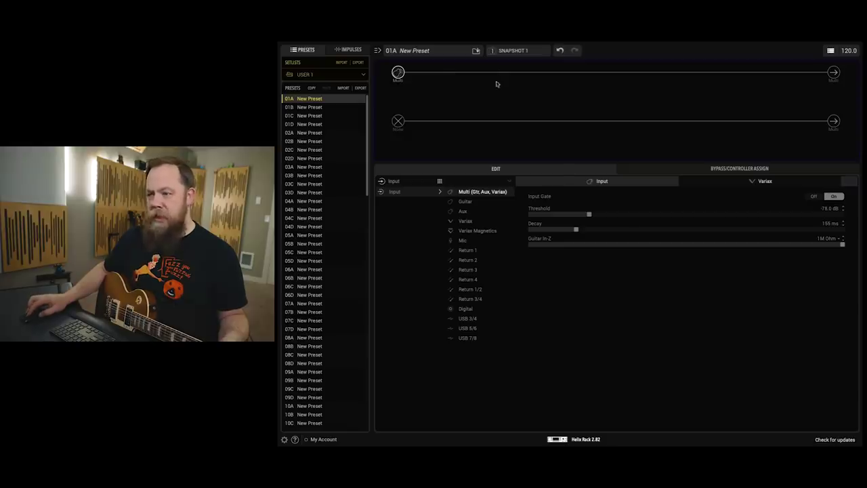
Step: Select the first empty slot after the Input on path 1 of preset 01A
left_click(446, 72)
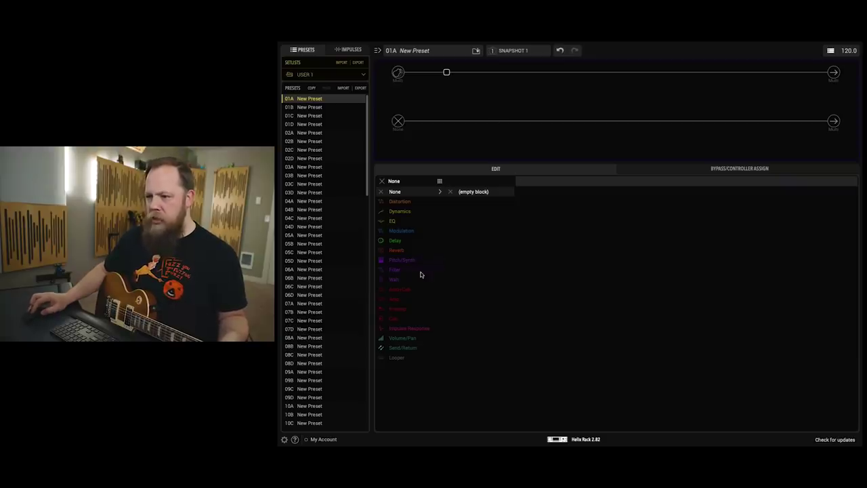
Step: Add a Scream 808 overdrive from the Distortion category as the first block
left_click(399, 201)
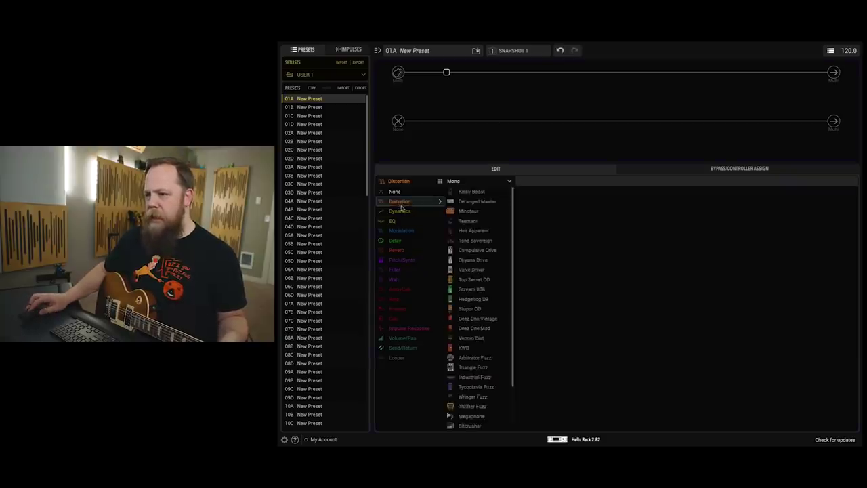
left_click(475, 290)
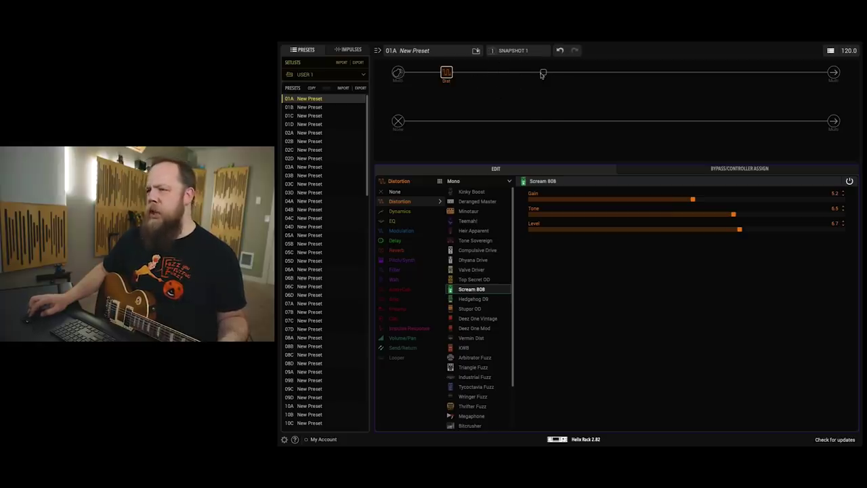
left_click(543, 73)
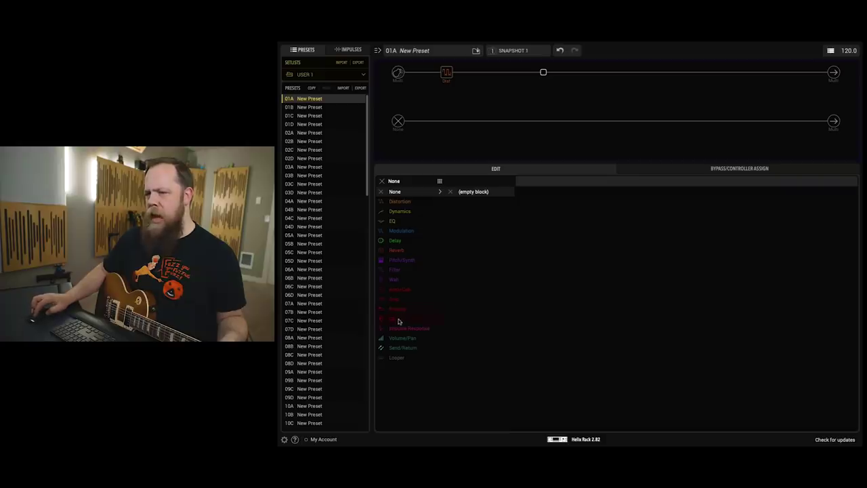
Step: Add an Archetype Lead amp from the Amp list right after the Scream 808
mouse_move(403, 303)
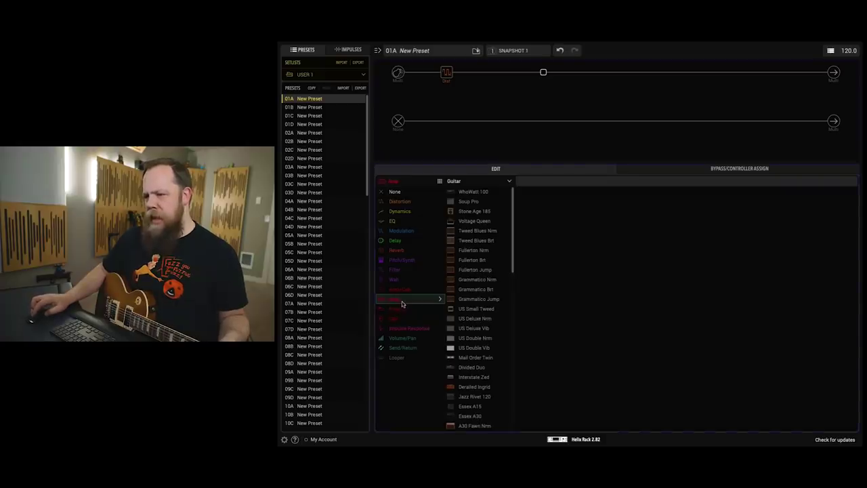
scroll(475, 329, "down", 5)
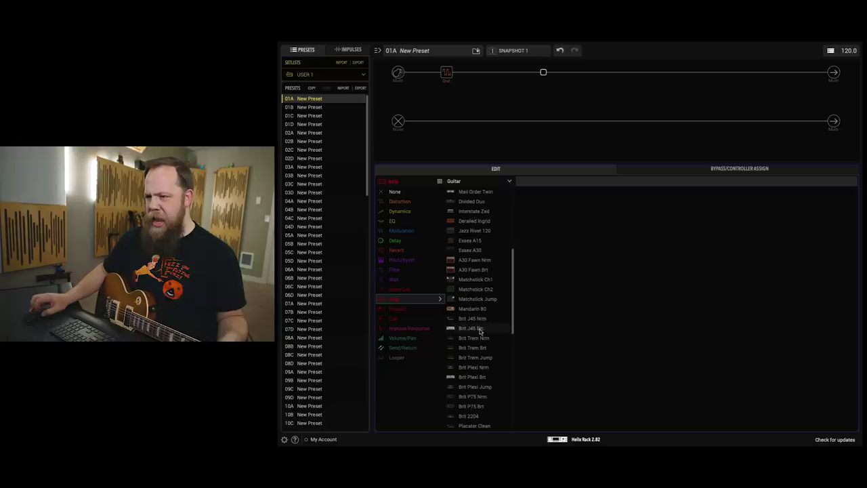
scroll(481, 331, "down", 1)
scroll(482, 331, "down", 1)
scroll(495, 349, "down", 13)
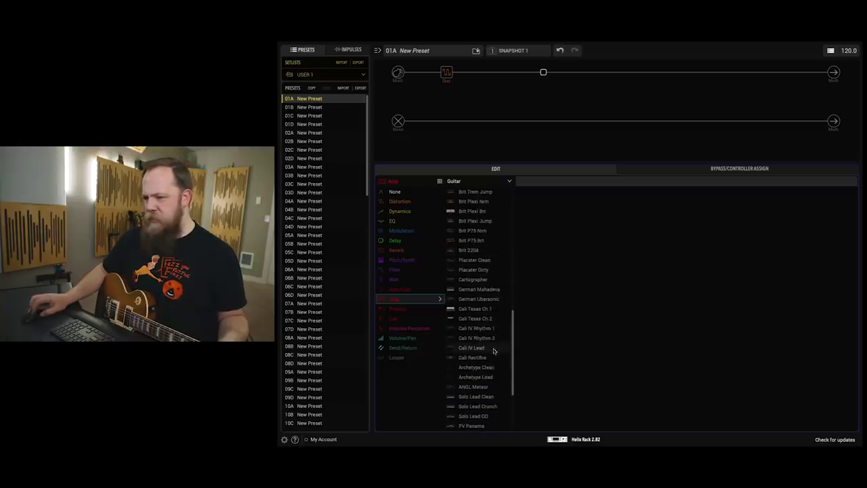
left_click(478, 378)
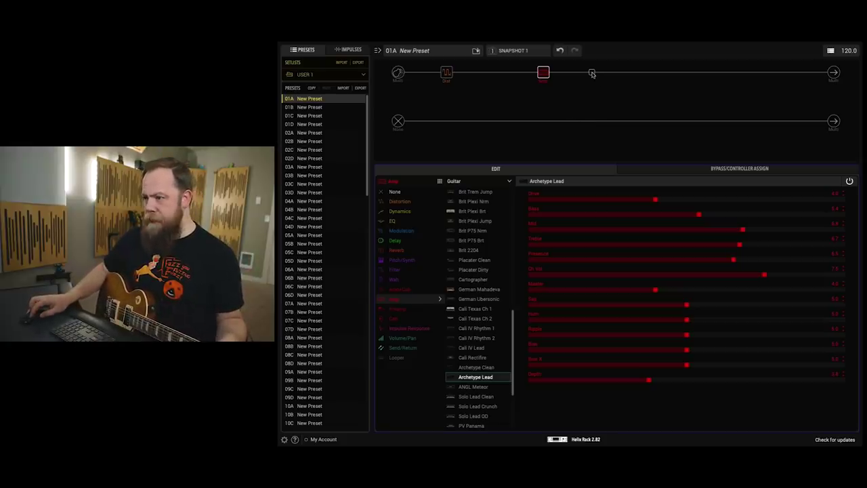
left_click(591, 73)
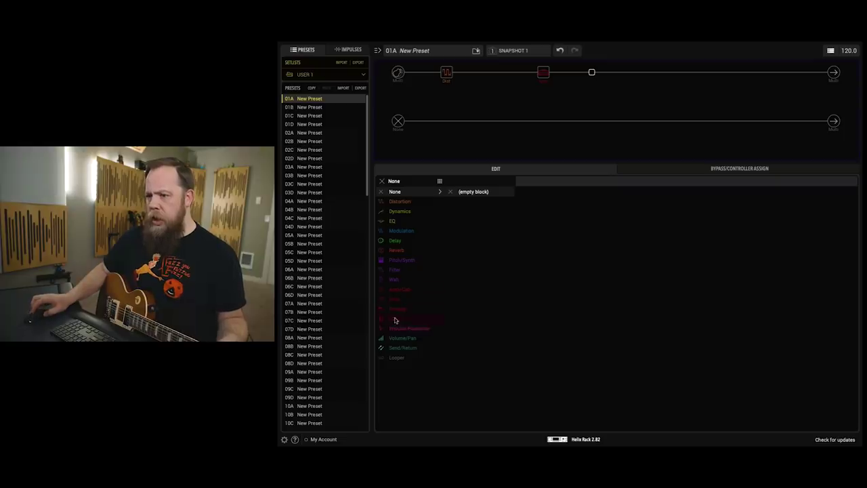
Step: Insert a 4x12 Cali V30 cab from the Cab category after the amp
mouse_move(395, 319)
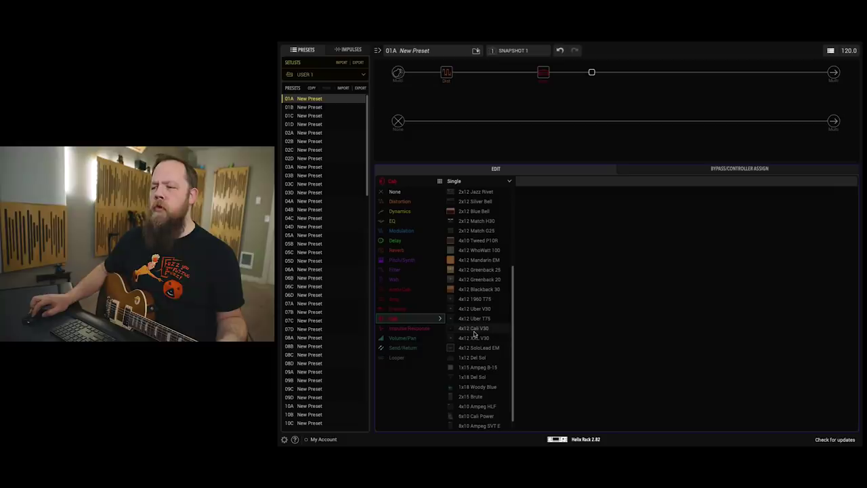
left_click(473, 328)
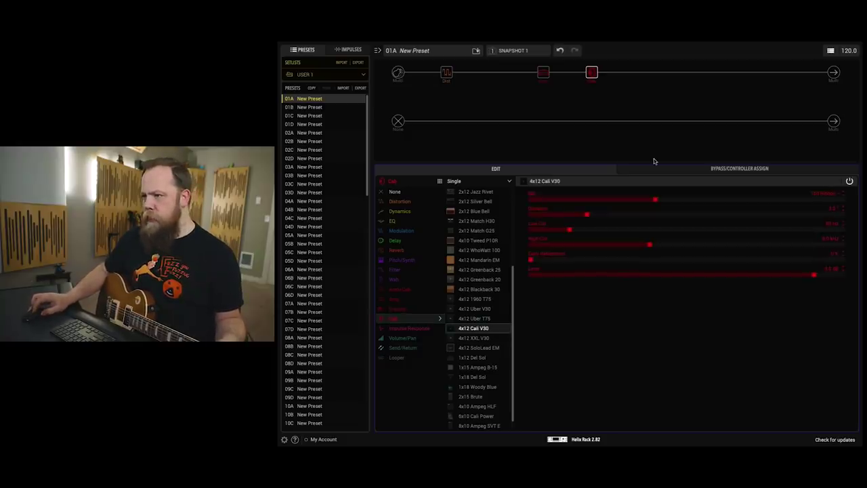
Step: Add a Low and High Cut EQ block in a later slot after the cab
left_click(688, 73)
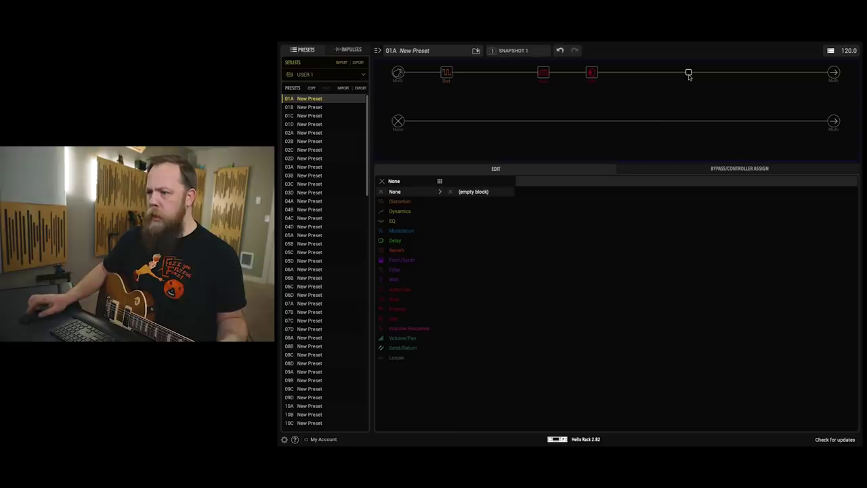
left_click(406, 221)
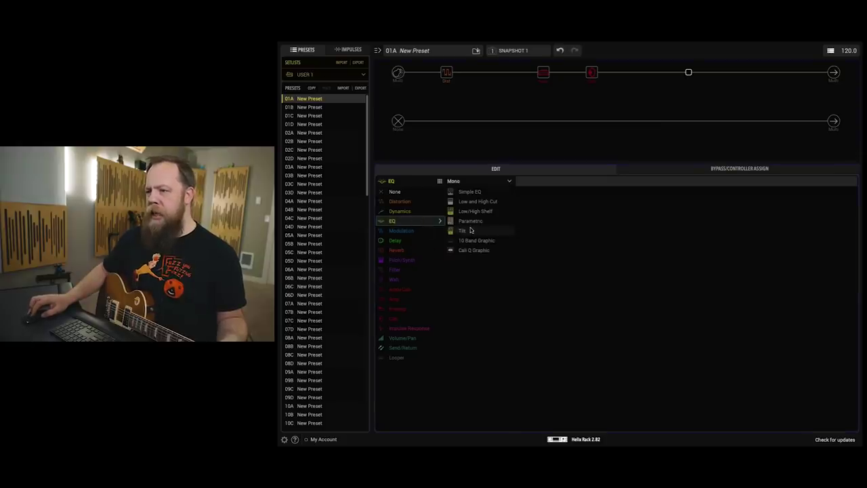
left_click(478, 201)
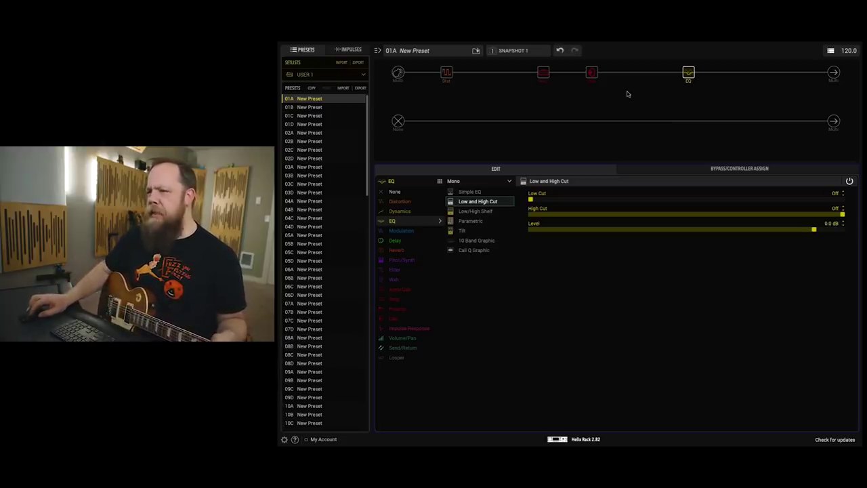
Step: Swap the amp model, auditioning ANGL Meteor and Line 6 Litigator before settling on Revv Gen Red
left_click(543, 72)
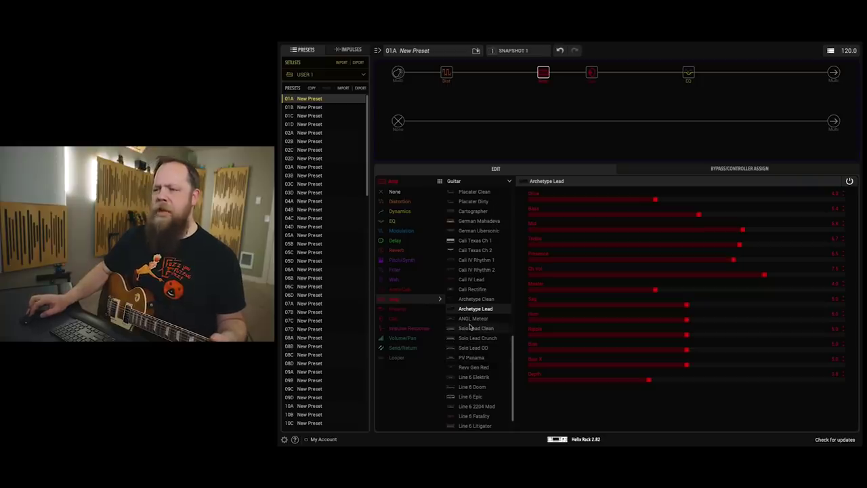
left_click(472, 319)
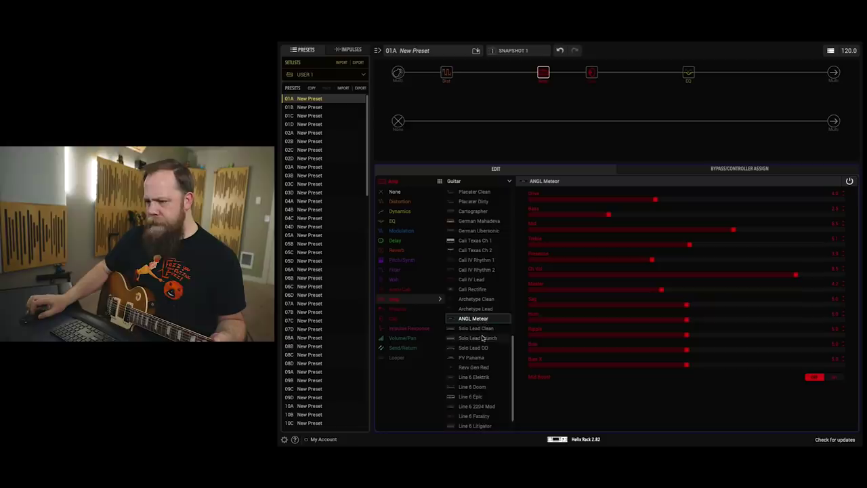
scroll(482, 339, "down", 1)
left_click(472, 407)
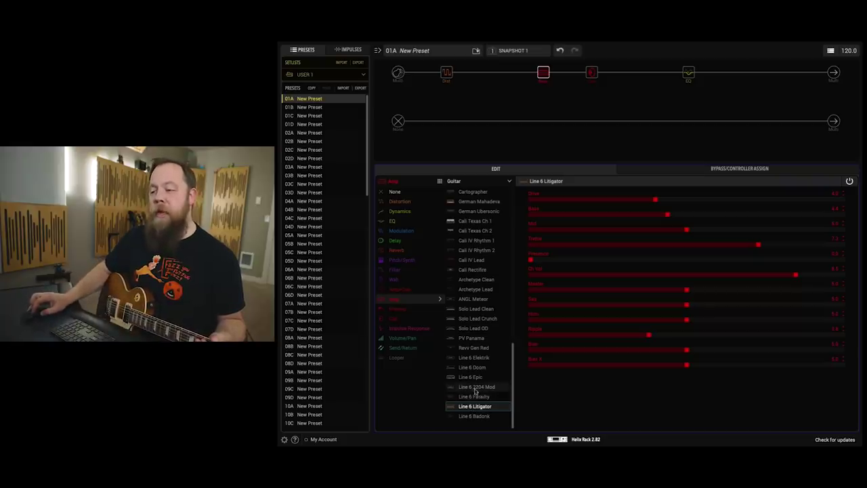
left_click(474, 347)
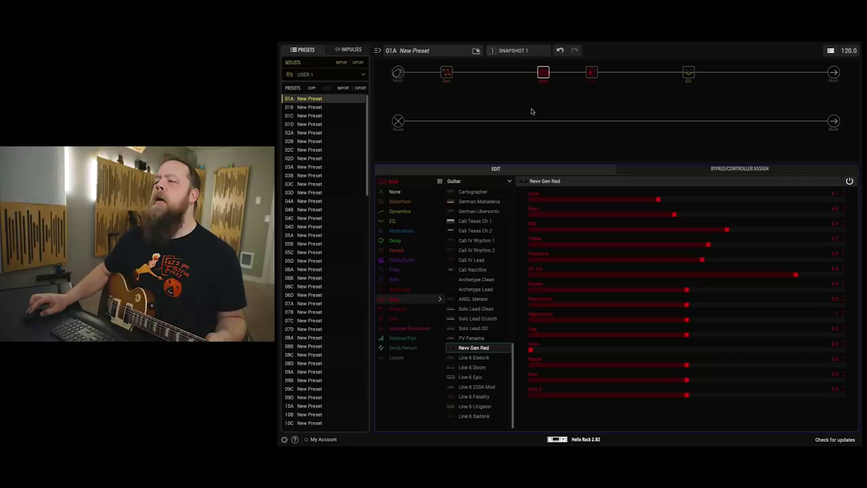
left_click(447, 74)
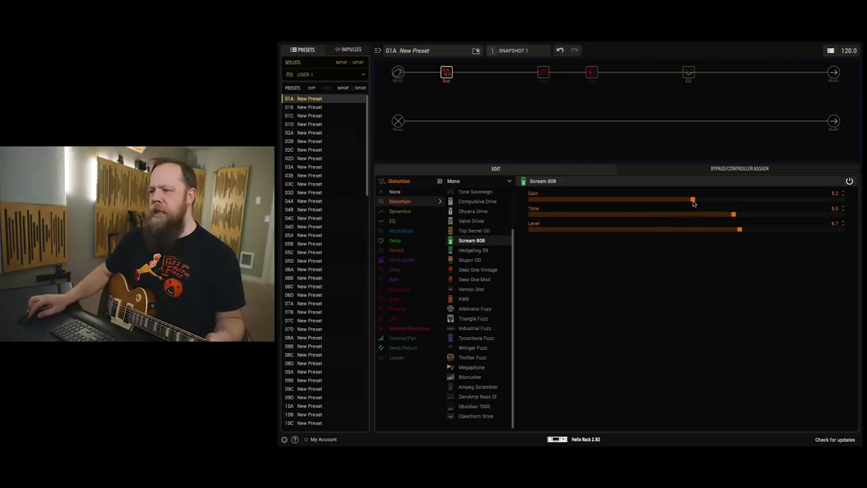
Step: Lower the Scream 808 Gain to about 1.3, keeping Tone 6.5 and Level 5.7
left_click_drag(692, 202, 568, 208)
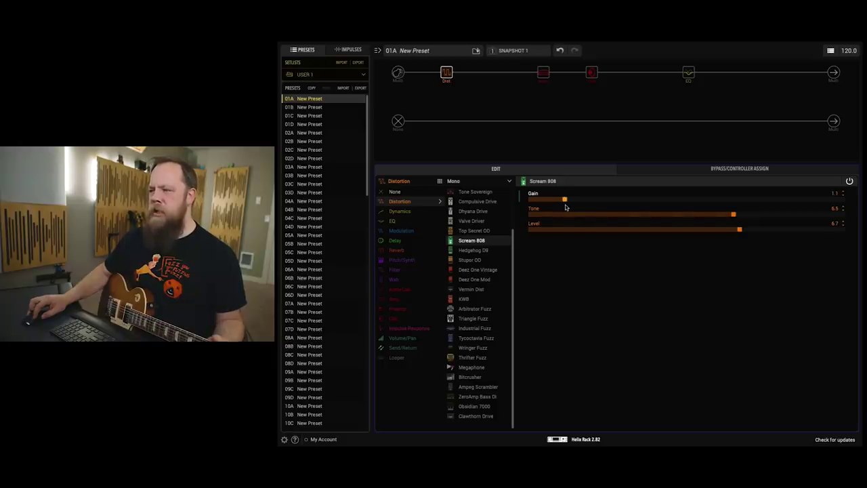
left_click_drag(566, 208, 563, 208)
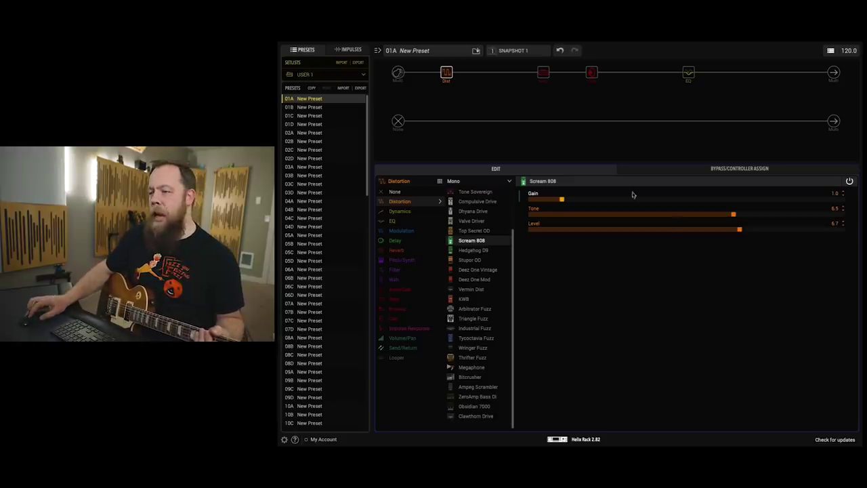
left_click_drag(581, 196, 692, 208)
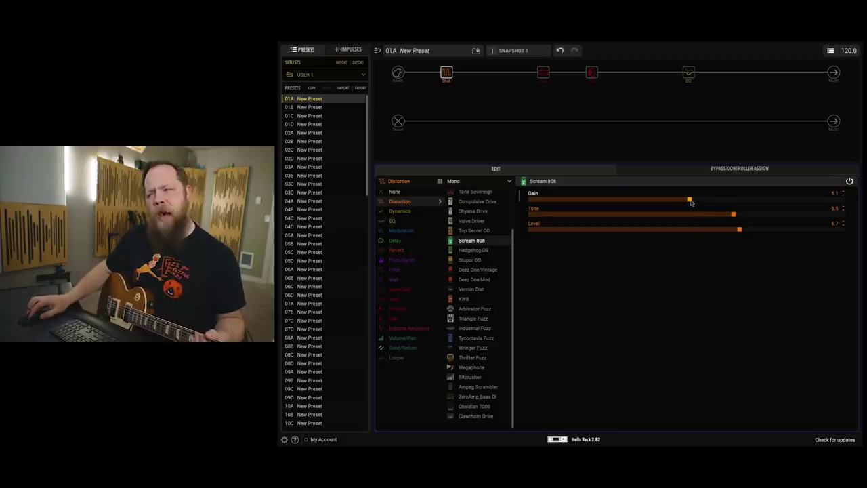
left_click_drag(690, 201, 571, 203)
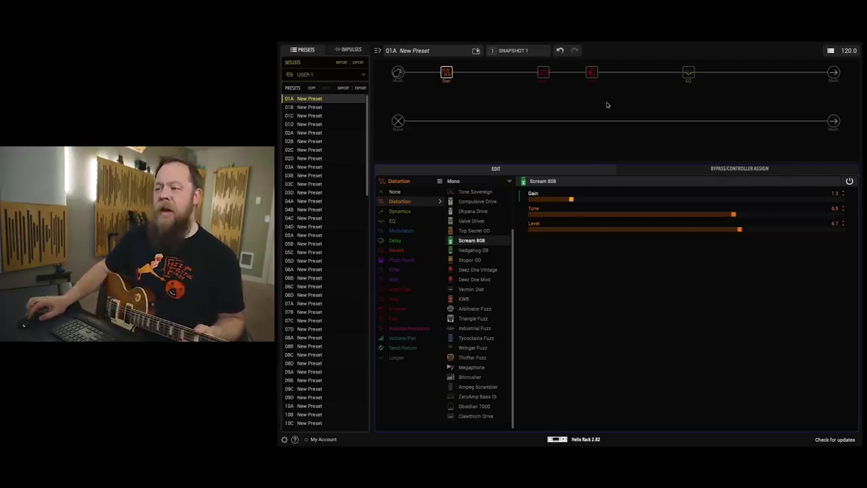
Step: Review the Revv Gen Red amp, then show the 4x12 Cali V30 cab settings and IR list
left_click(543, 73)
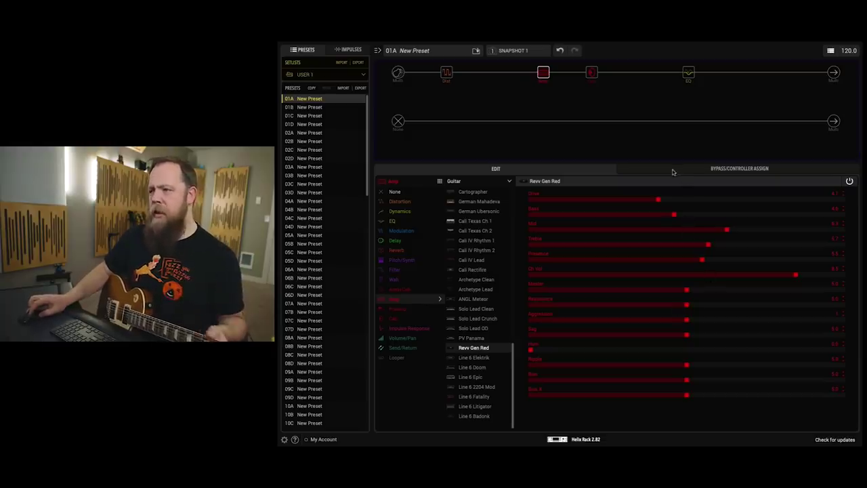
left_click(592, 72)
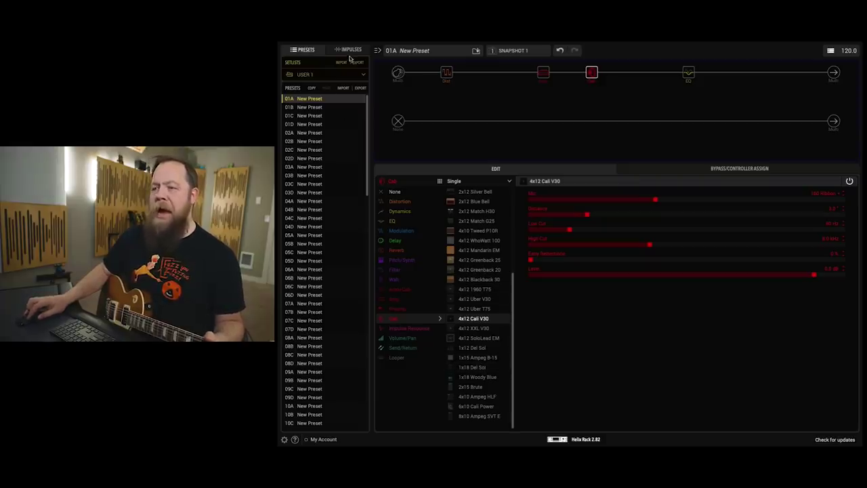
left_click(349, 50)
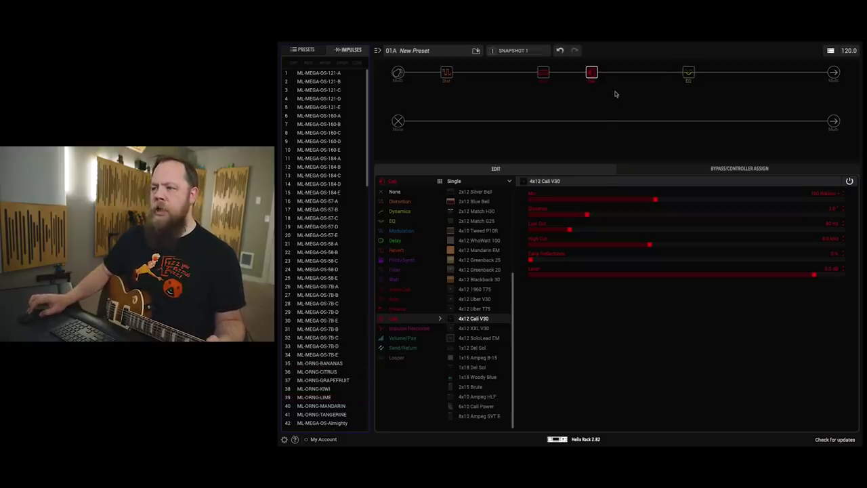
Step: Delete the 4x12 Cali V30 cab block from the signal path
key("Delete")
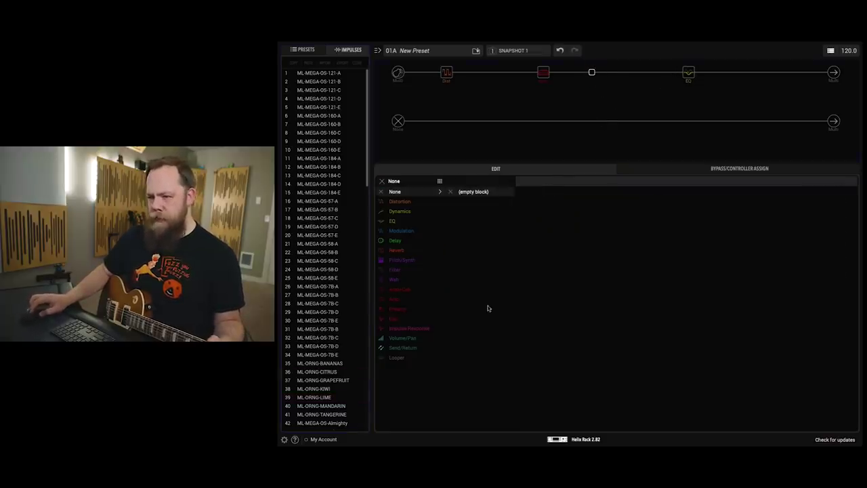
Step: Insert an IR 1024 block in the empty slot and load 35: ML-ORNG-BANANAS
scroll(335, 352, "down", 3)
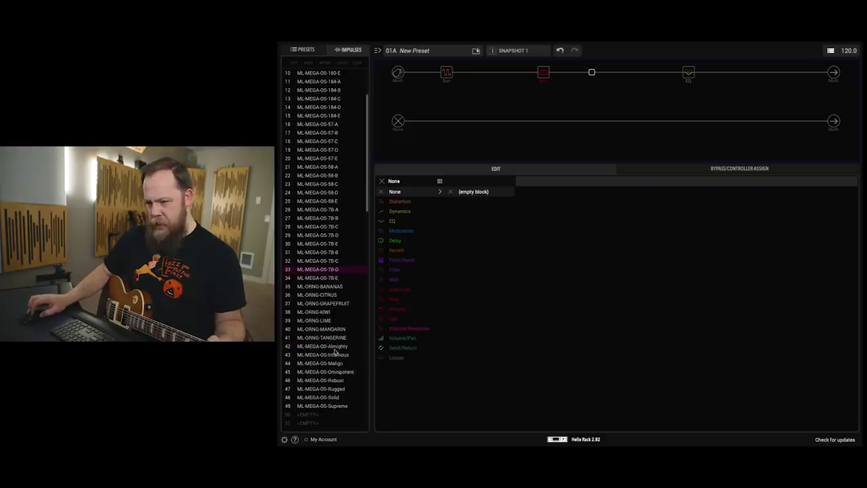
scroll(337, 376, "up", 1)
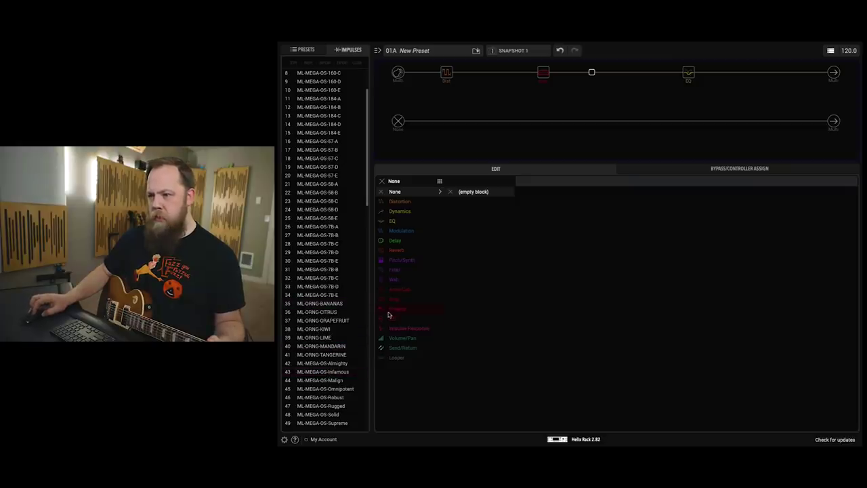
left_click(420, 330)
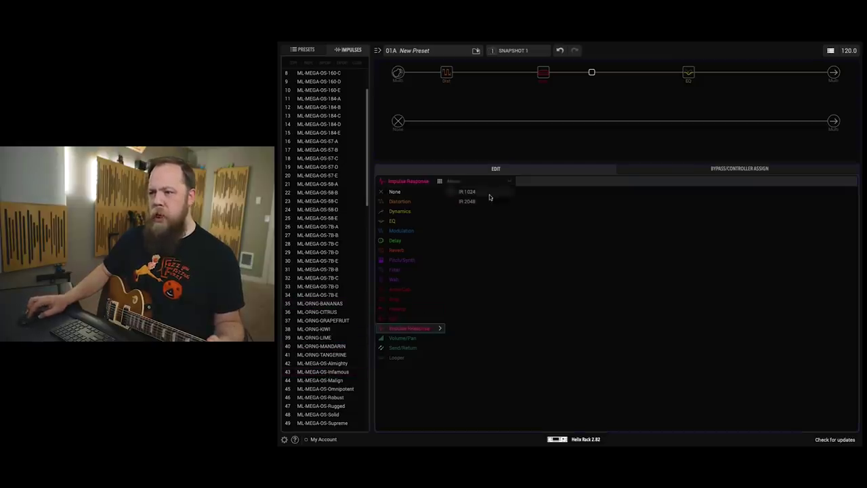
left_click(485, 196)
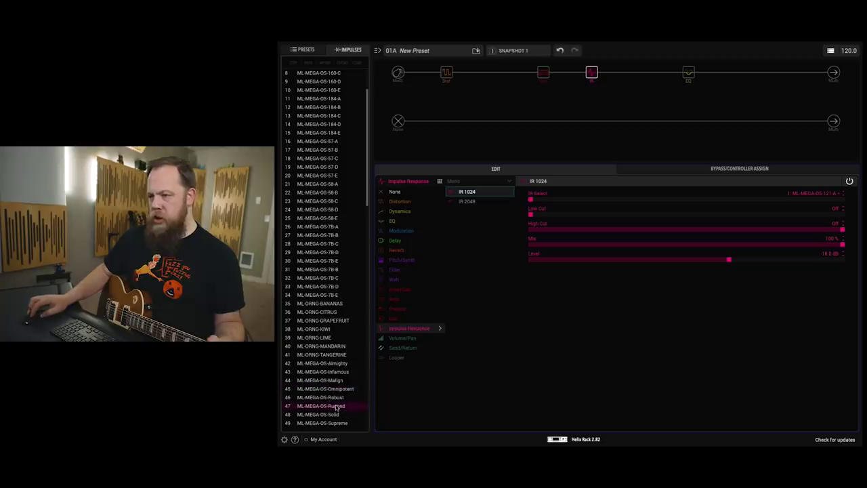
left_click(803, 194)
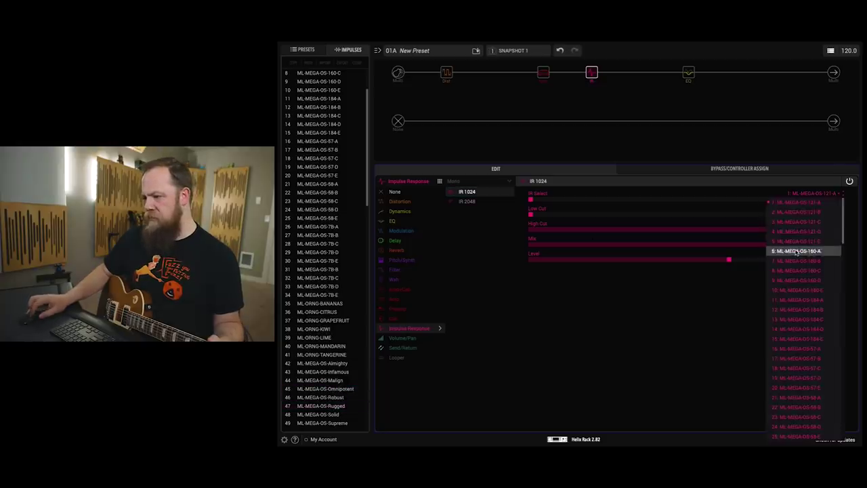
scroll(796, 250, "down", 6)
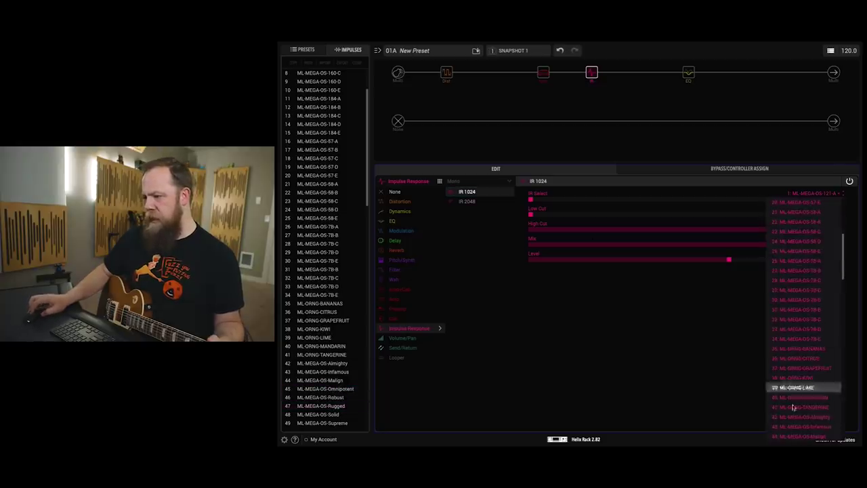
left_click(794, 348)
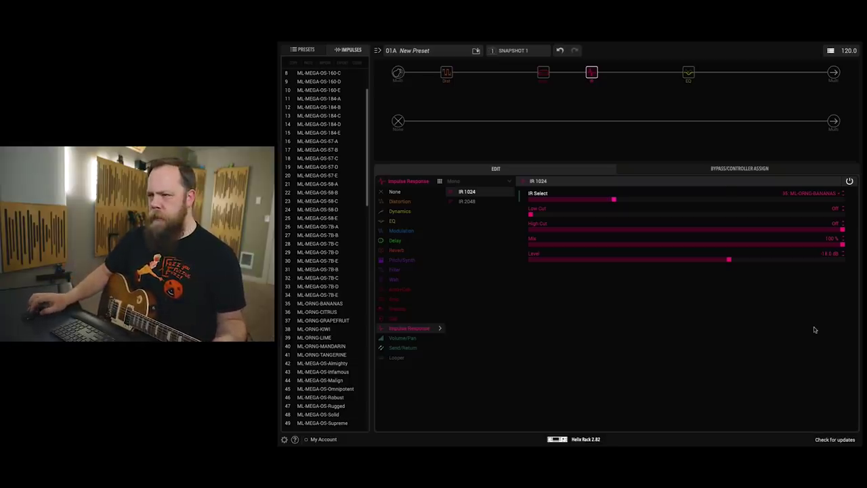
Step: Add a second IR 1024 block after the first IR, loaded with 45: ML-MEGA-OS-Omnipotent
left_click(640, 72)
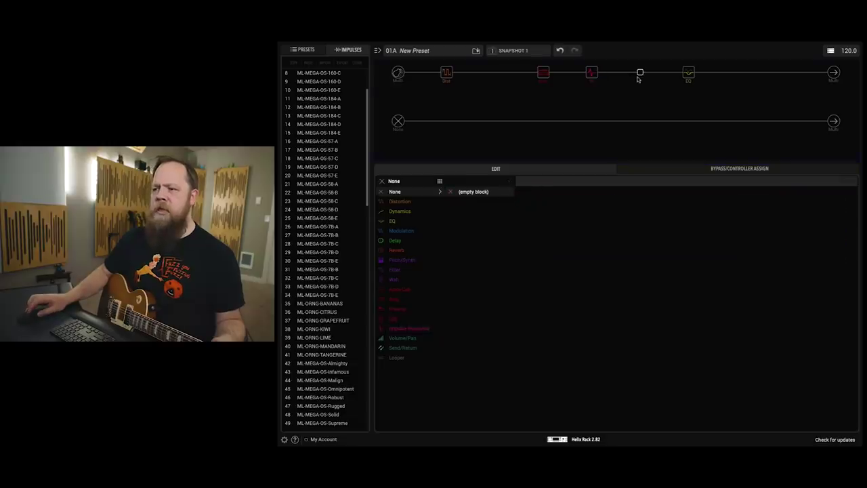
left_click(426, 328)
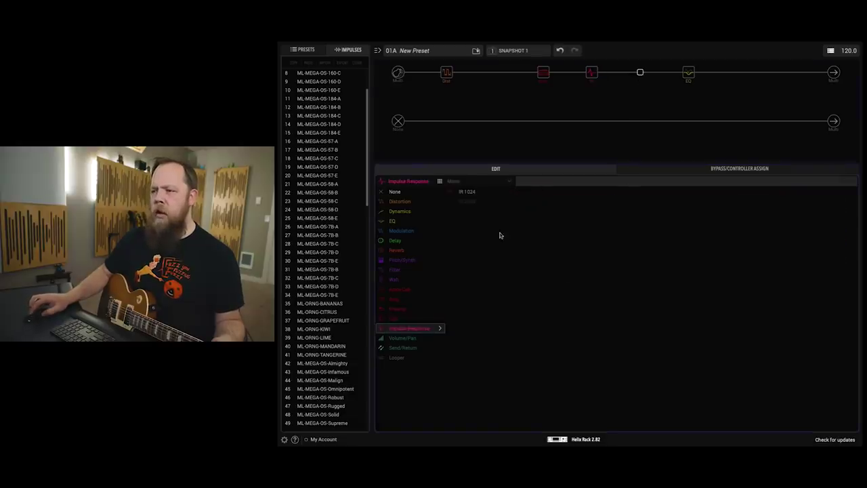
left_click(474, 192)
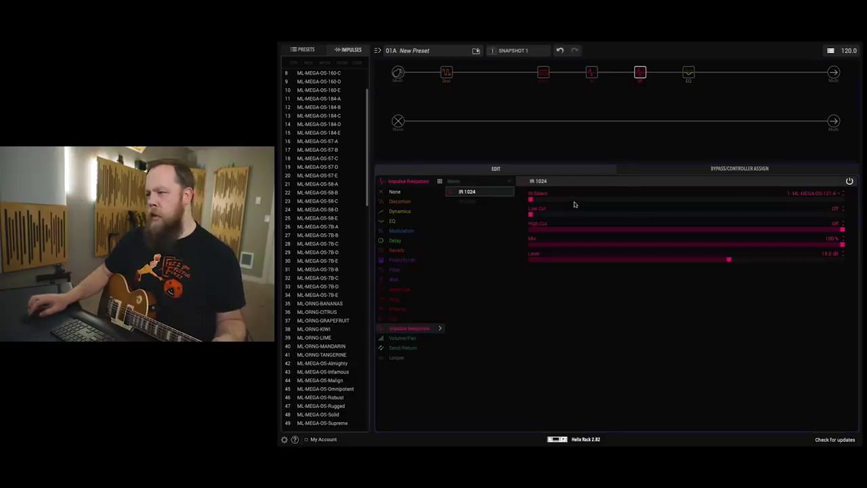
left_click(798, 196)
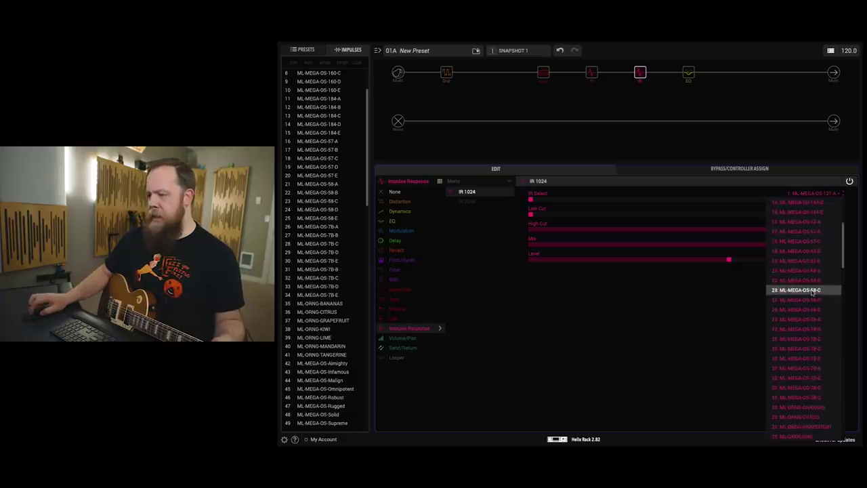
scroll(813, 291, "down", 4)
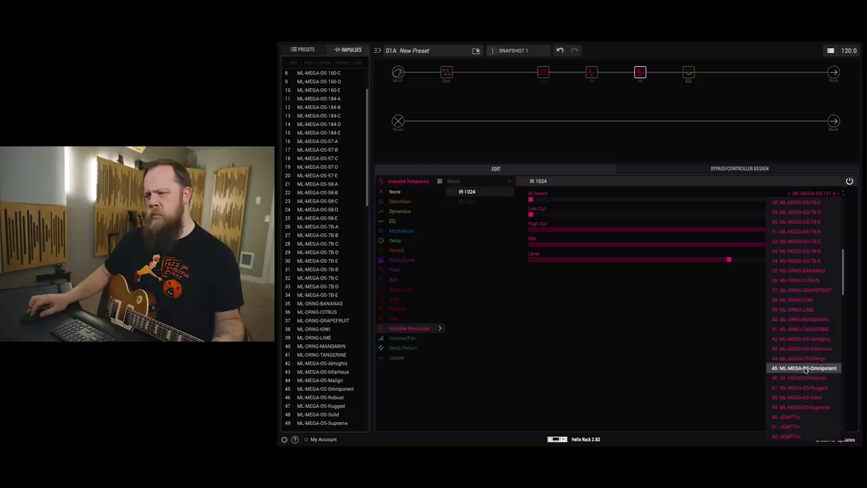
left_click(806, 369)
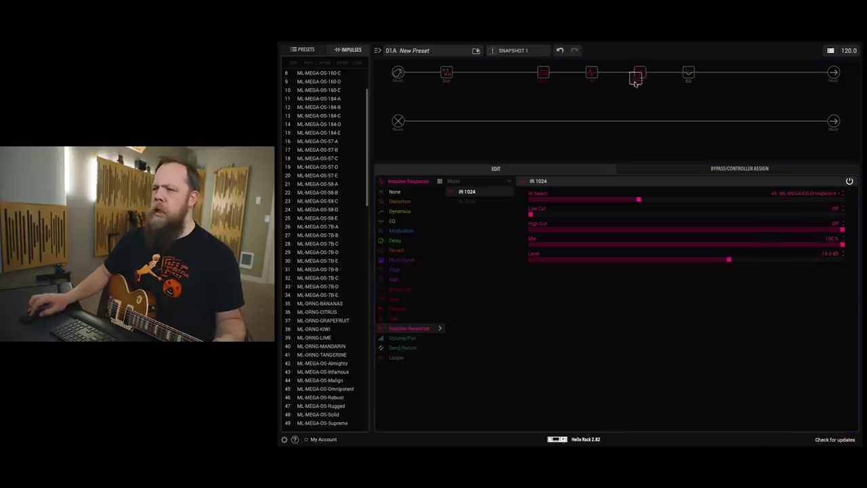
left_click_drag(636, 80, 596, 100)
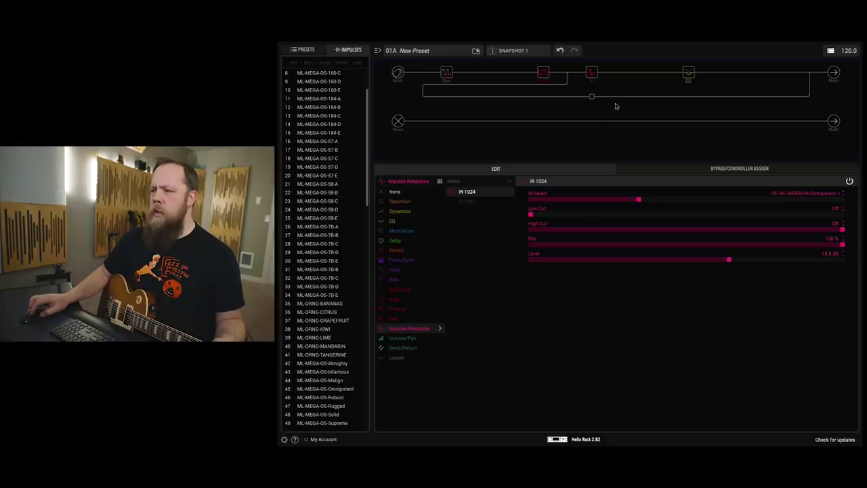
Step: Put the Omnipotent IR on a parallel branch under Bananas, merging right after both IRs
left_click_drag(809, 73, 613, 76)
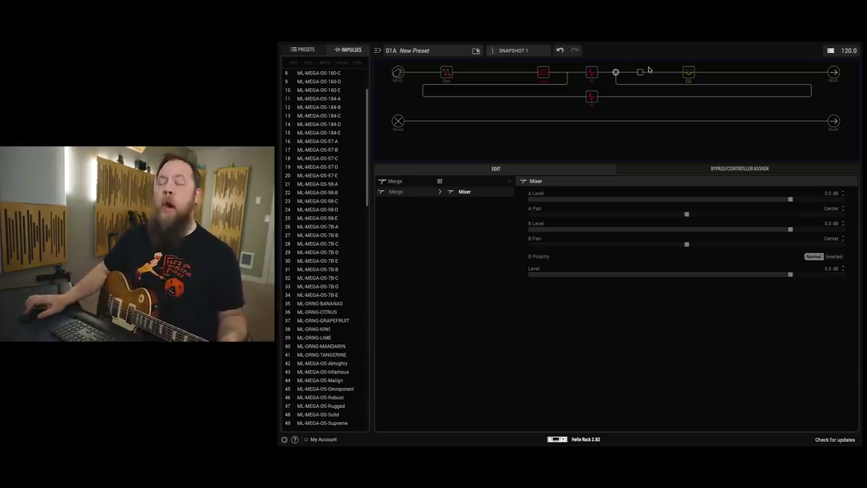
left_click_drag(640, 72, 641, 122)
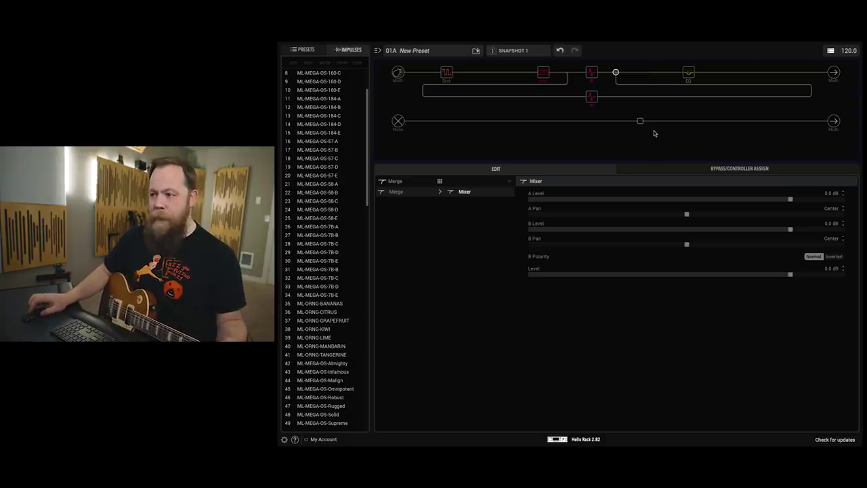
left_click_drag(641, 121, 588, 91)
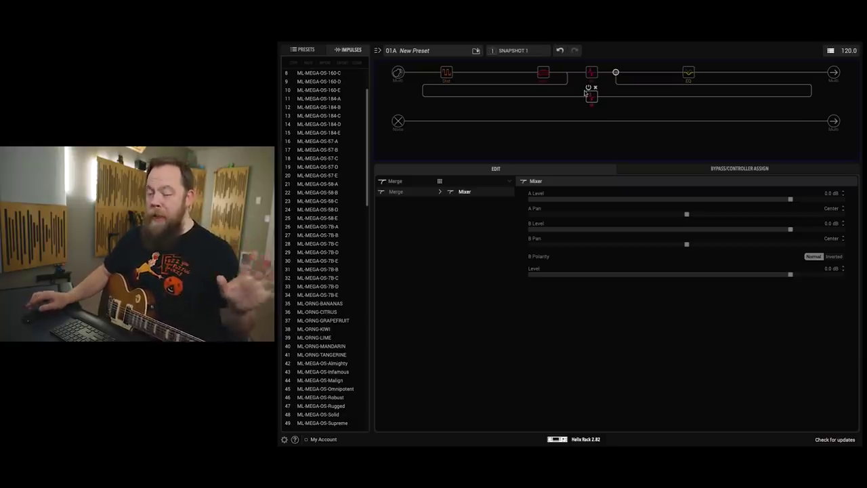
left_click(543, 71)
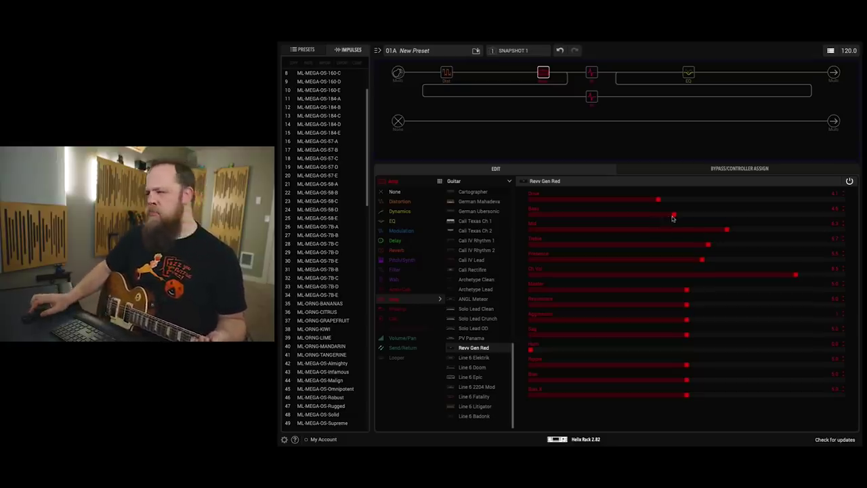
Step: On the Revv Gen Red amp, lower Bass and Presence, raise Mid slightly, and reset Aggression
left_click_drag(674, 216, 656, 217)
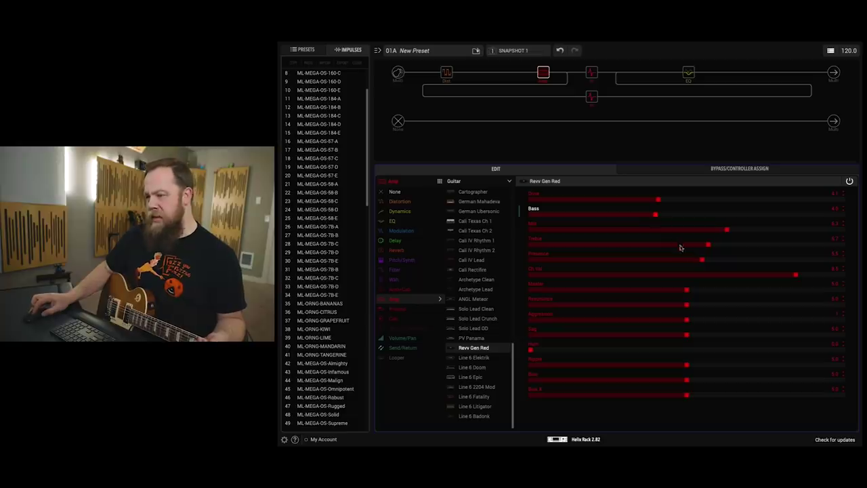
left_click_drag(702, 261, 700, 263)
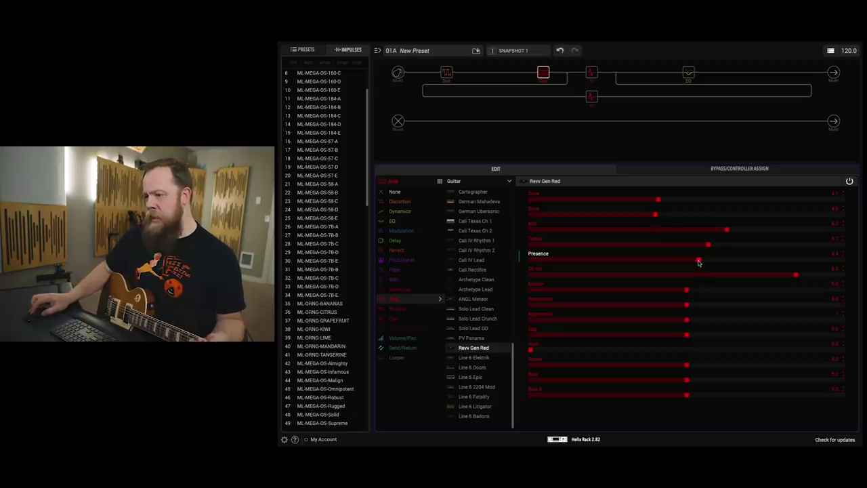
left_click(728, 231)
left_click_drag(729, 233, 733, 232)
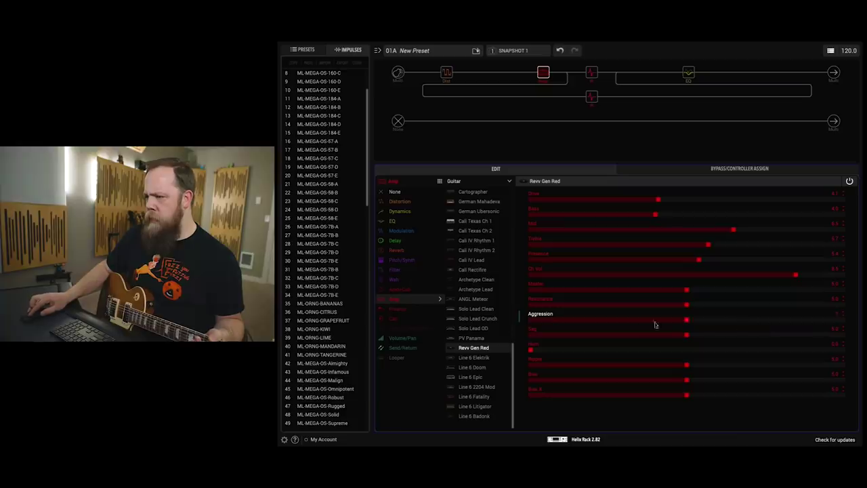
left_click_drag(726, 323, 814, 325)
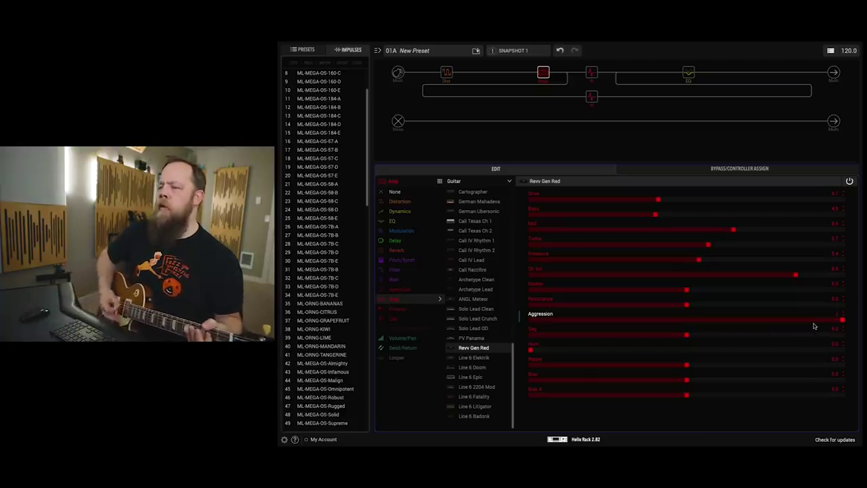
double_click(704, 313)
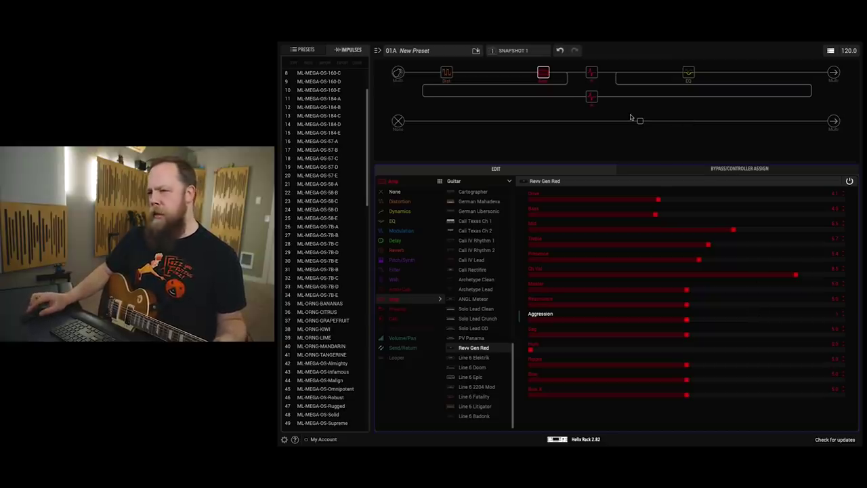
Step: Set the Low and High Cut EQ's Low Cut to 90 Hz, comparing against bypass
left_click(687, 74)
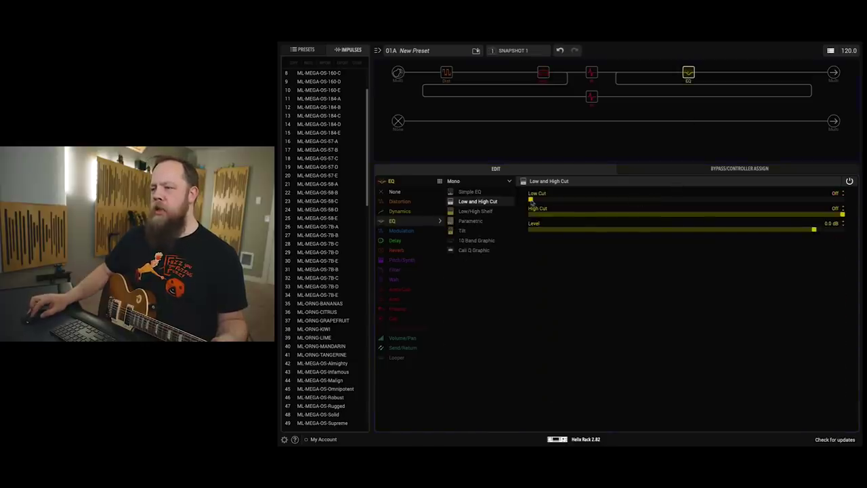
left_click_drag(531, 200, 560, 205)
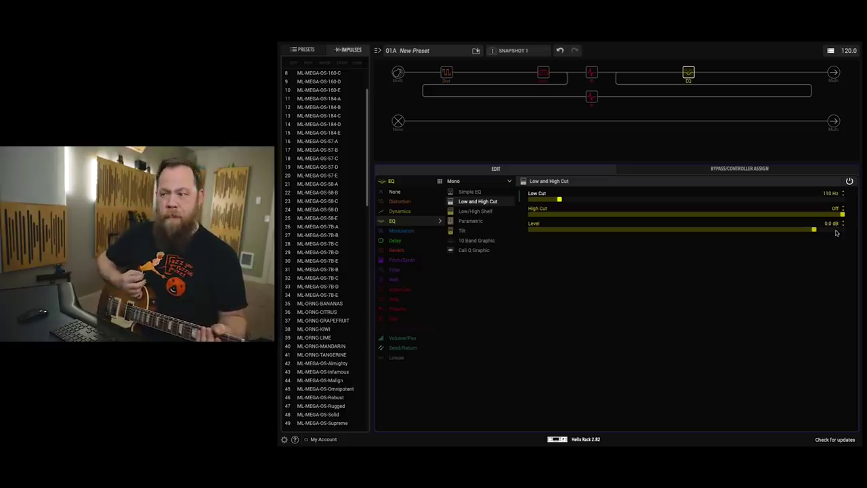
left_click(849, 182)
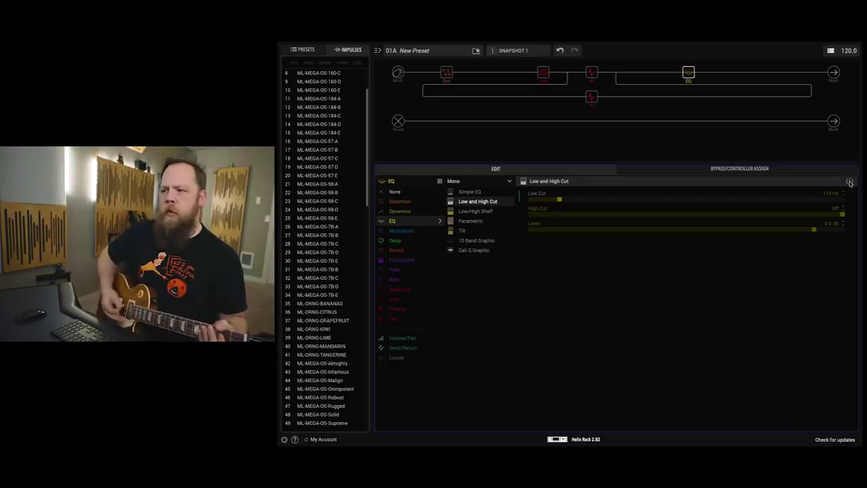
left_click(850, 181)
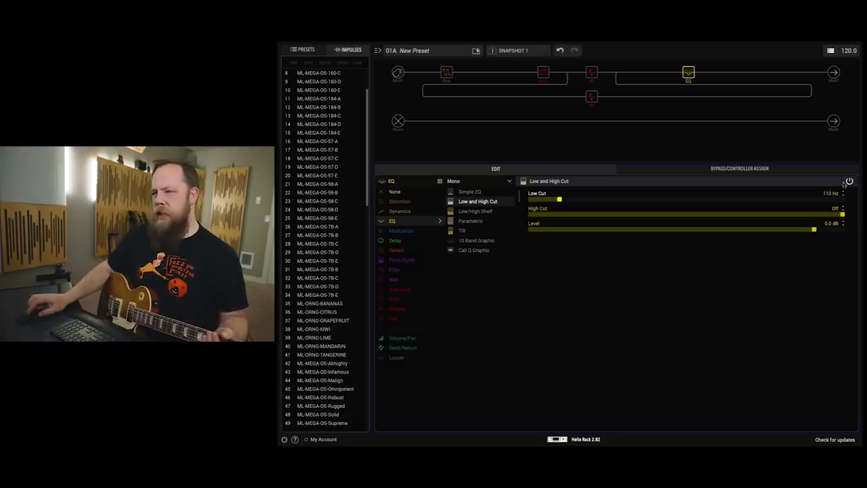
left_click_drag(560, 200, 554, 201)
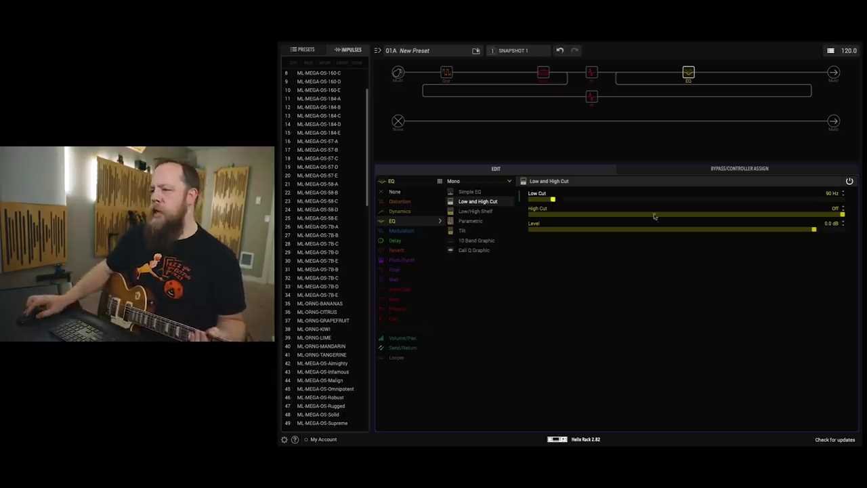
Step: Engage the EQ's High Cut at 16.0 kHz and A/B it with the block bypassed
left_click_drag(843, 216, 777, 218)
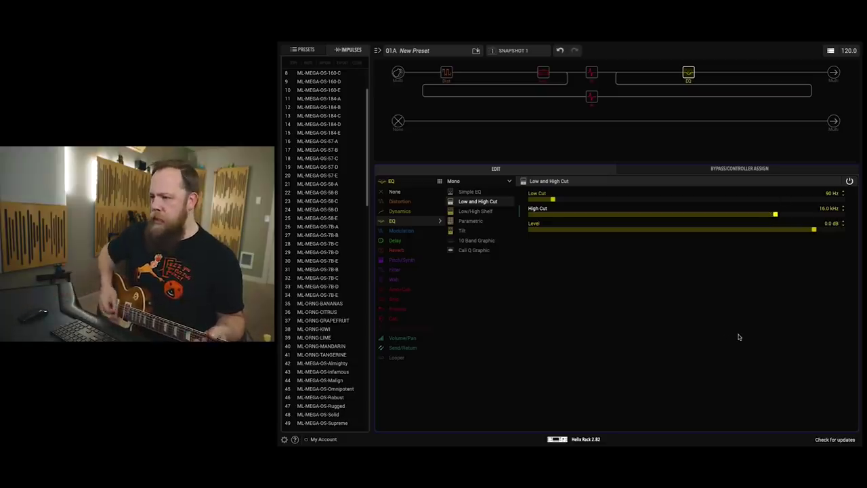
left_click(851, 183)
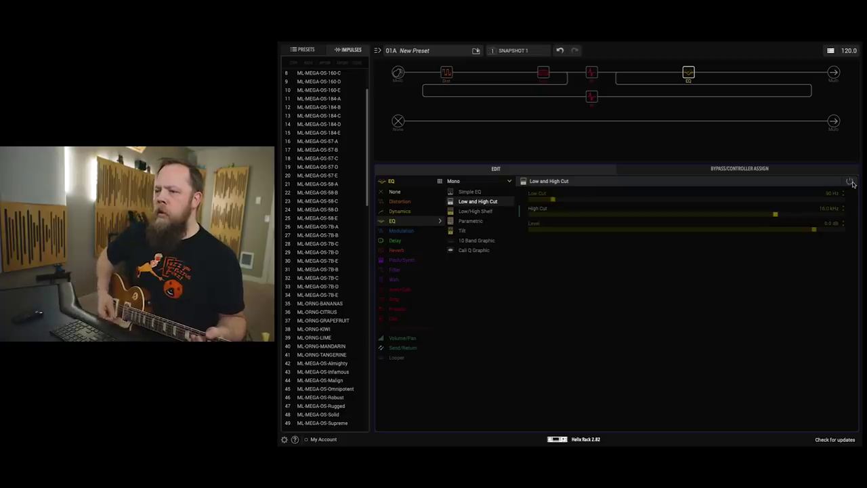
left_click(851, 183)
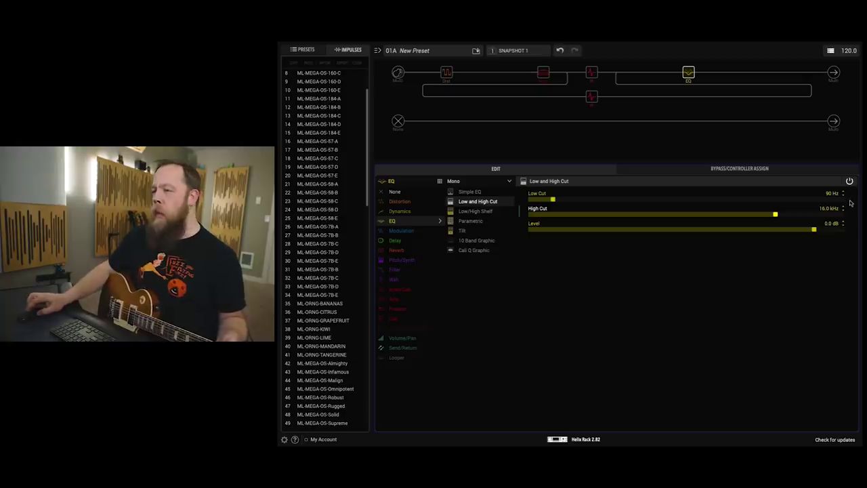
Step: Insert a 10 Band Graphic EQ block after the Low and High Cut EQ
left_click(737, 72)
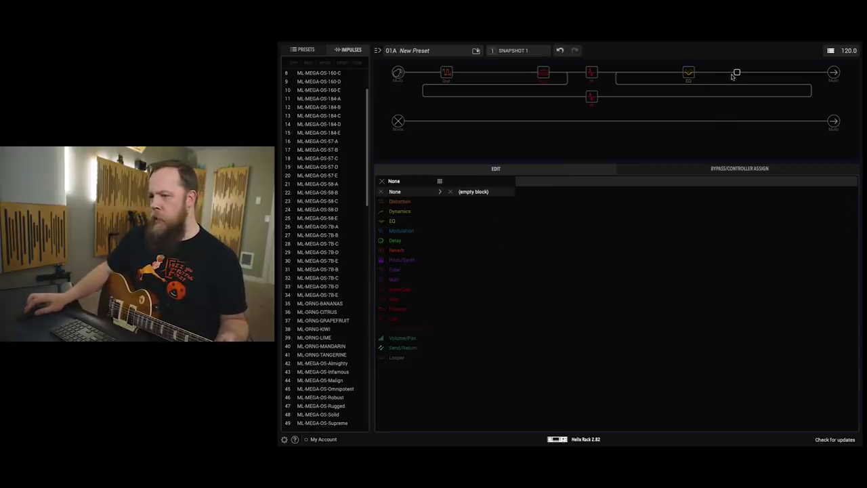
left_click(407, 224)
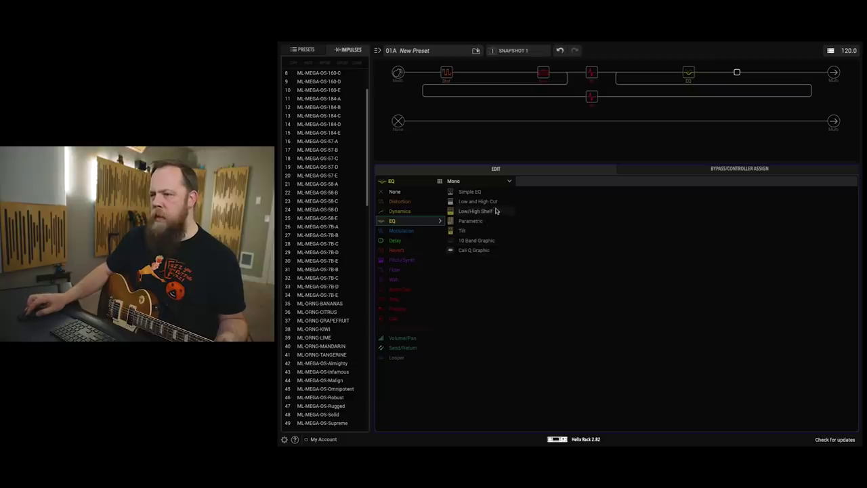
left_click(476, 242)
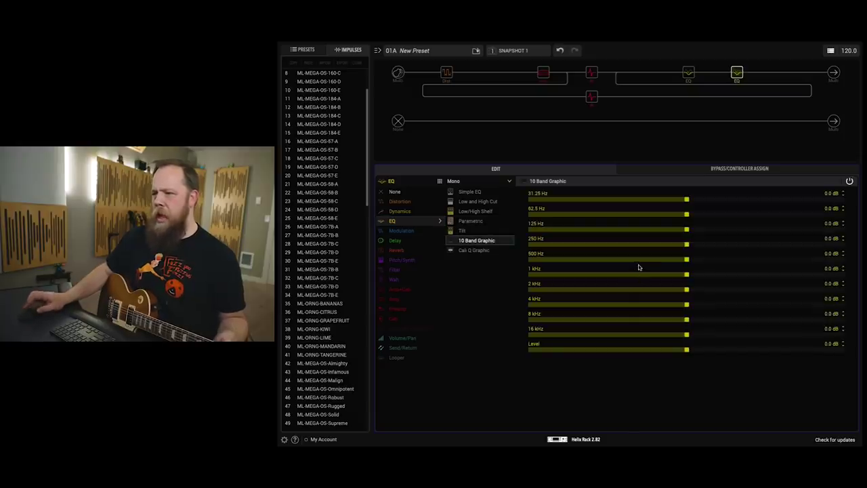
Step: Cut the graphic EQ's 250 Hz band to -1.4 dB
left_click(687, 245)
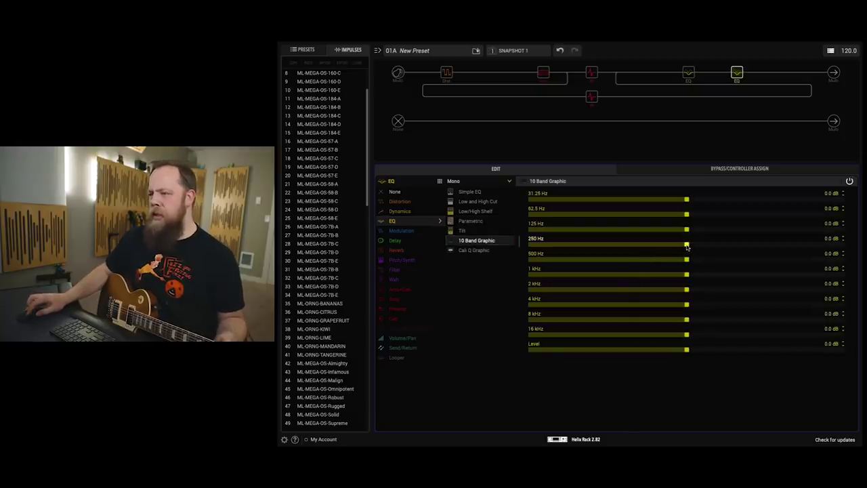
left_click_drag(687, 246, 683, 247)
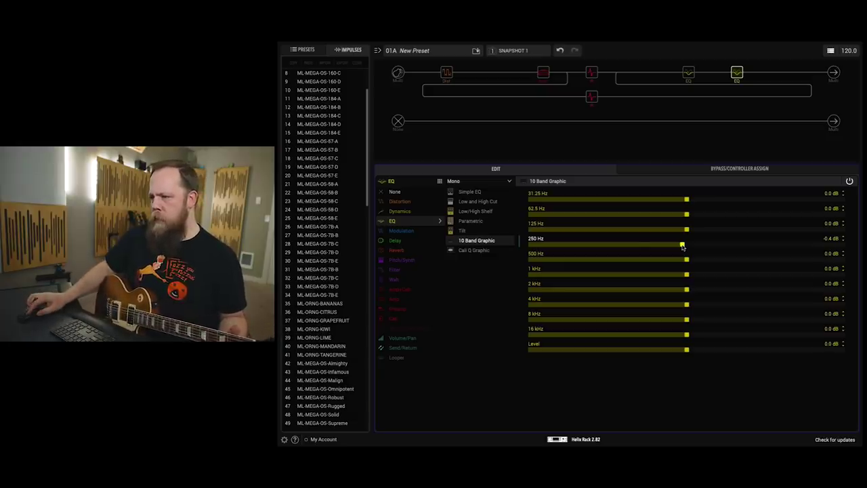
mouse_move(682, 245)
left_mouse_down()
mouse_move(607, 246)
mouse_move(673, 248)
left_mouse_up()
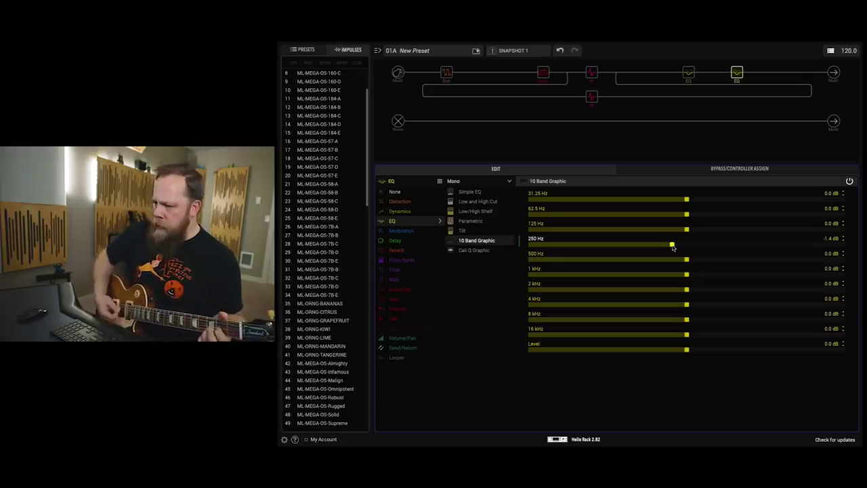
Step: Boost the 2 kHz, 4 kHz and 8 kHz bands slightly, with 2 kHz at +0.3 dB
left_click(687, 318)
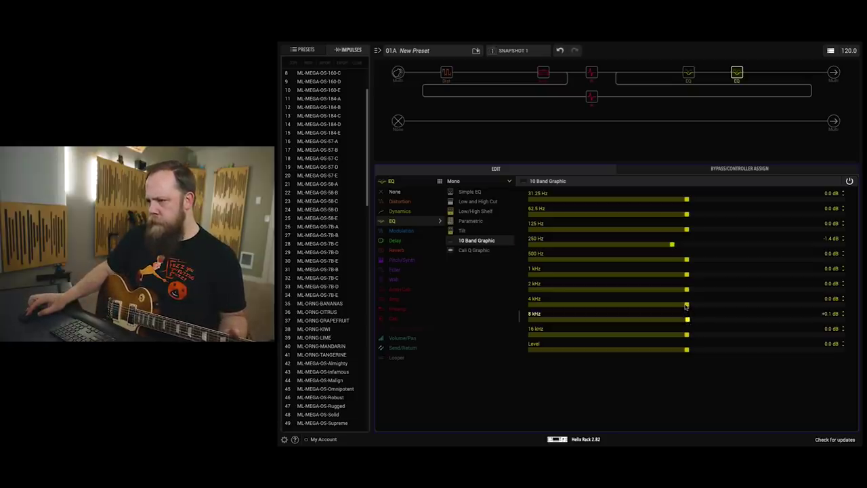
left_click(687, 305)
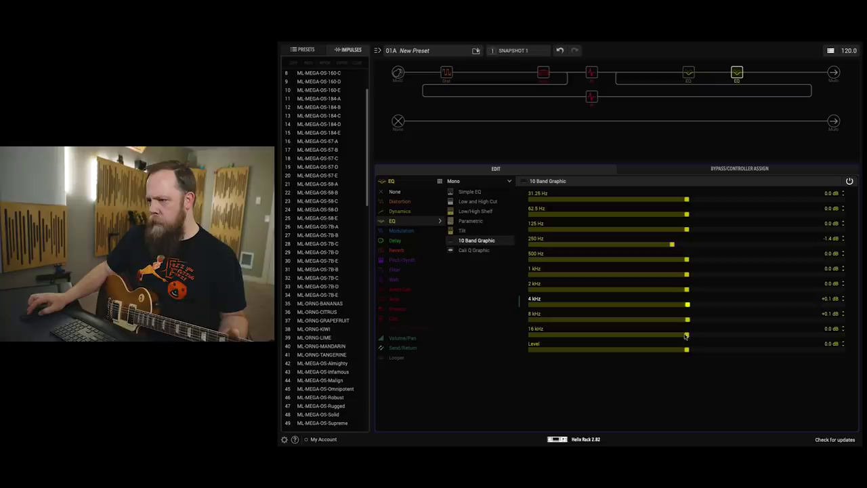
left_click(687, 290)
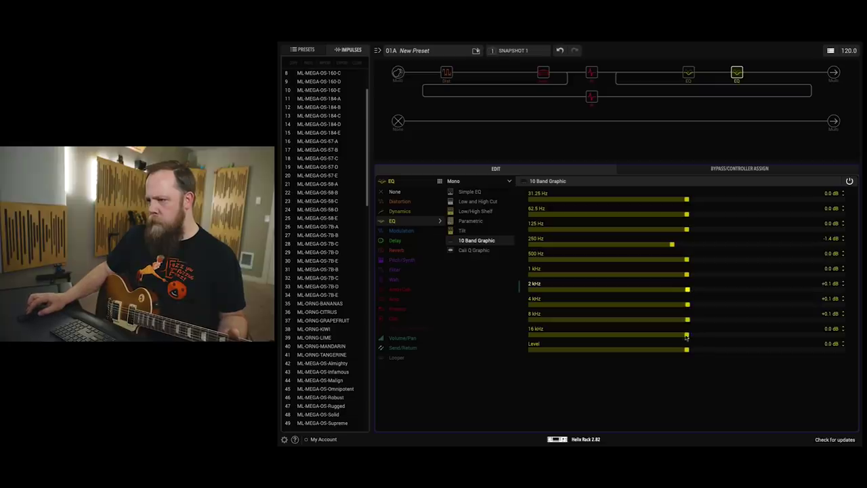
left_click(688, 320)
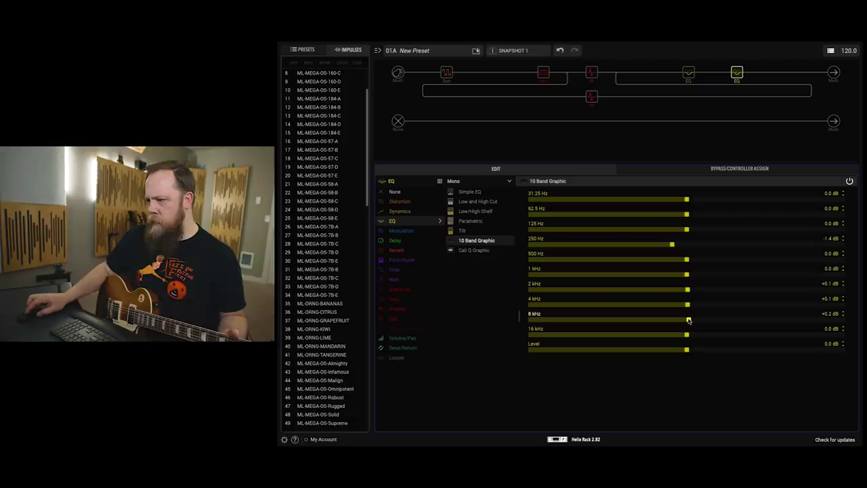
left_click(688, 305)
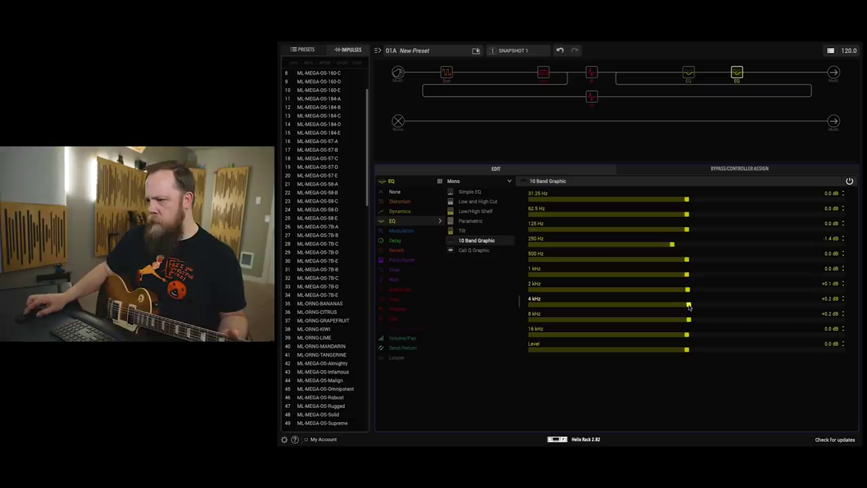
left_click(688, 290)
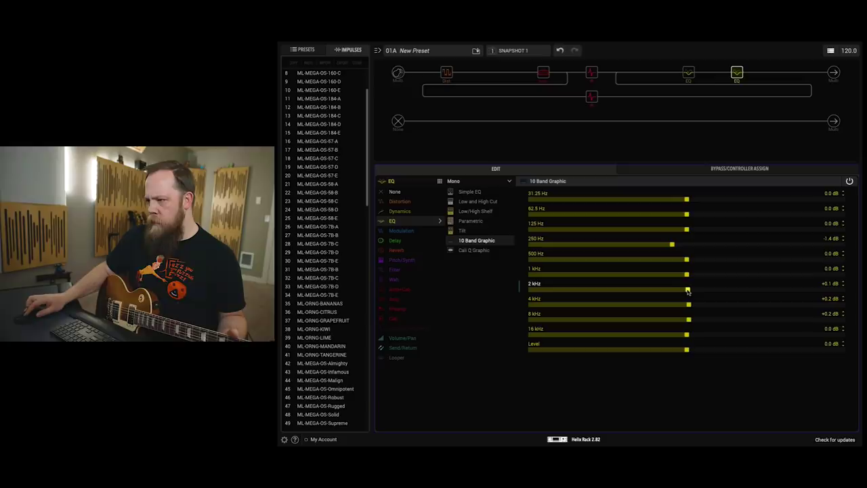
left_click_drag(688, 291, 690, 291)
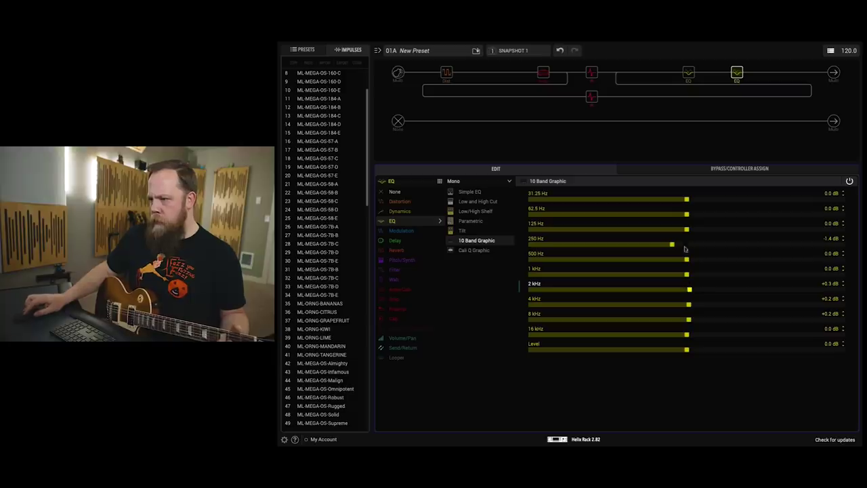
Step: Nudge the 125 Hz band up and trim the 16 kHz and 62.5 Hz bands slightly
left_click_drag(686, 229, 694, 223)
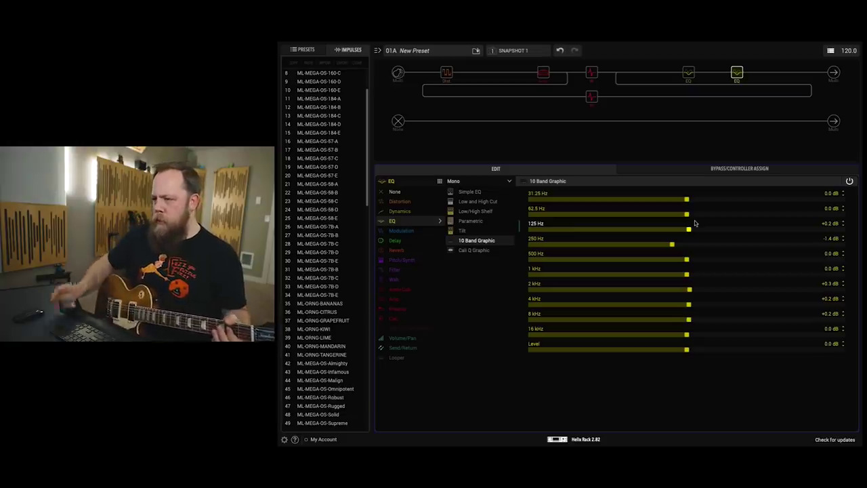
mouse_move(687, 335)
left_mouse_down()
mouse_move(606, 337)
mouse_move(770, 343)
mouse_move(678, 340)
left_mouse_up()
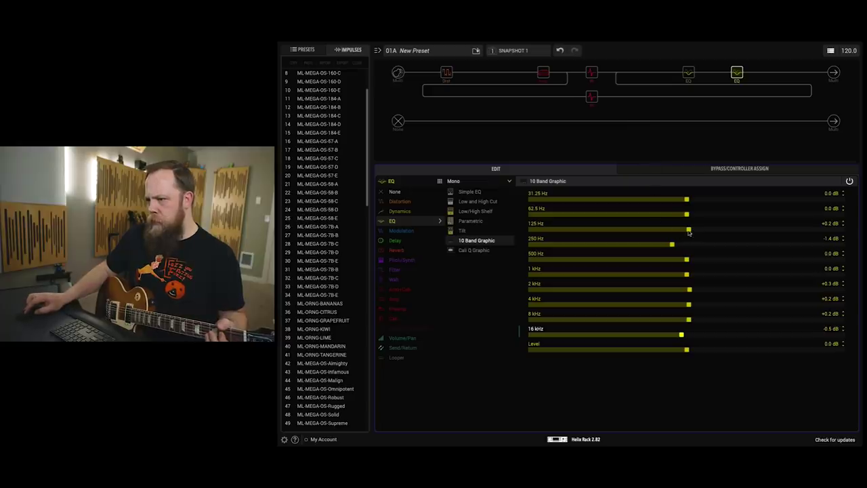
left_click_drag(687, 215, 681, 200)
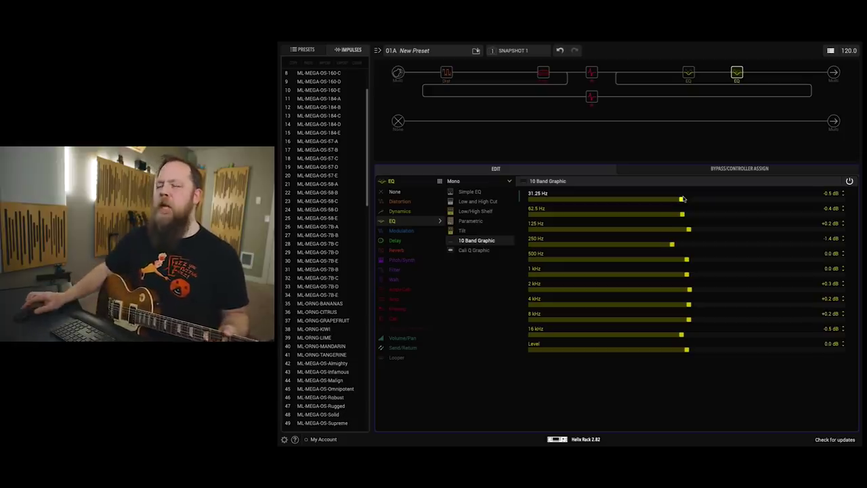
Step: Set the Scream 808 overdrive's Gain to 1.1 and Tone to 7.0
left_click(446, 71)
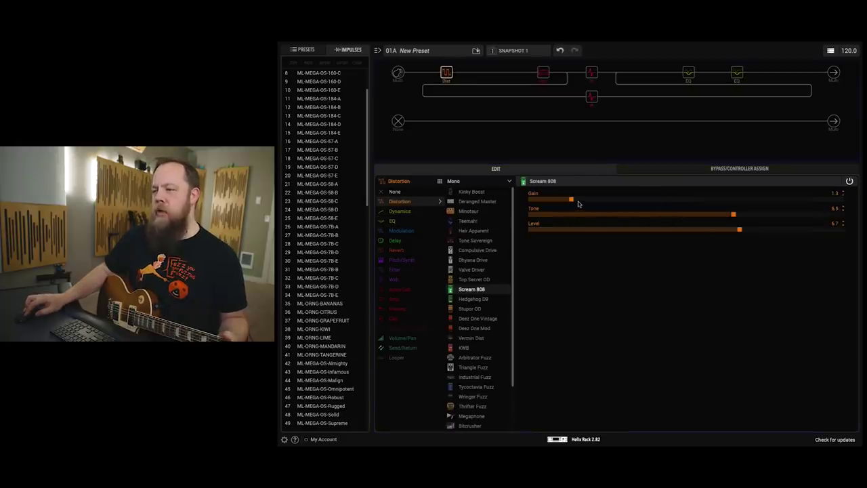
left_click_drag(571, 202, 565, 202)
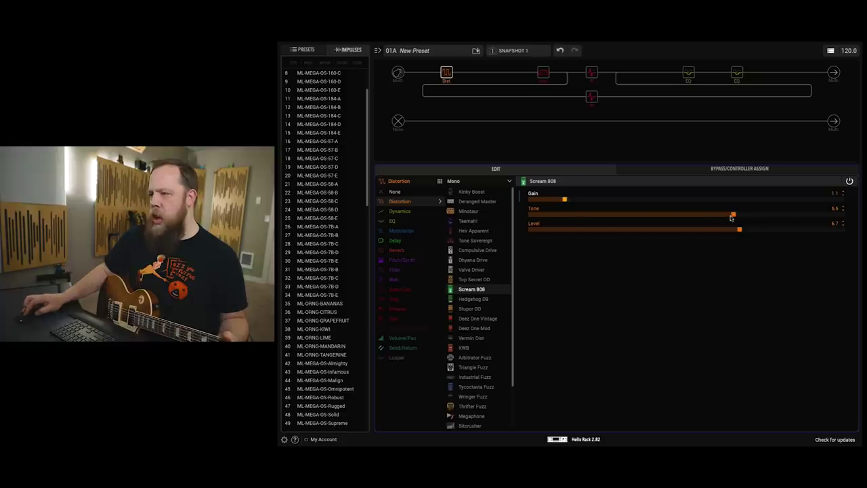
left_click_drag(737, 216, 748, 231)
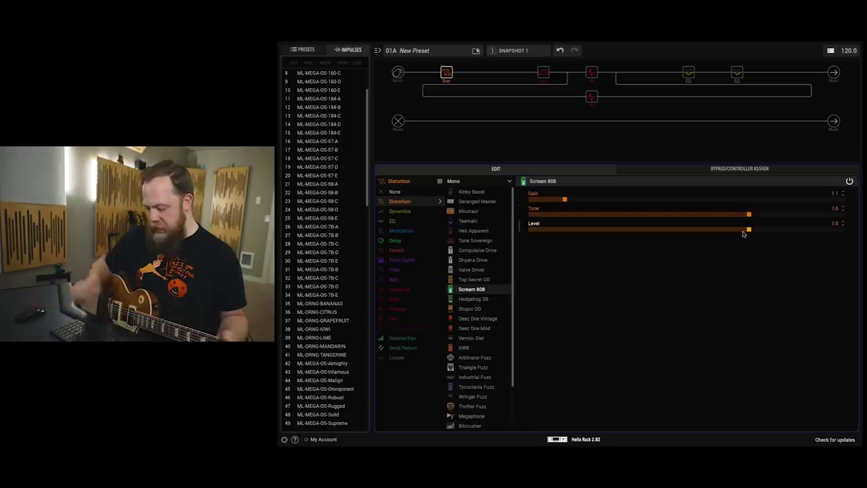